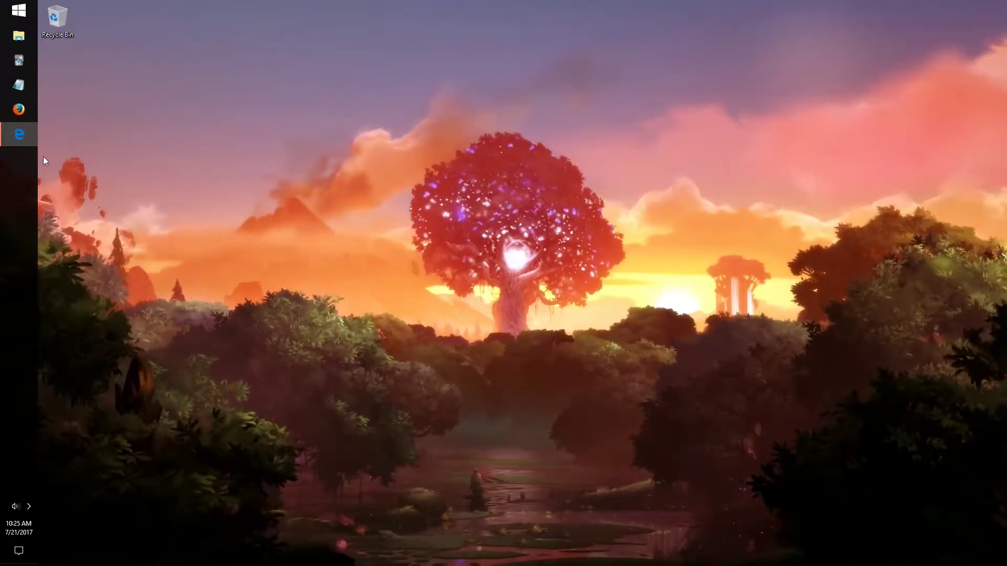
left_click(23, 138)
left_click(400, 69)
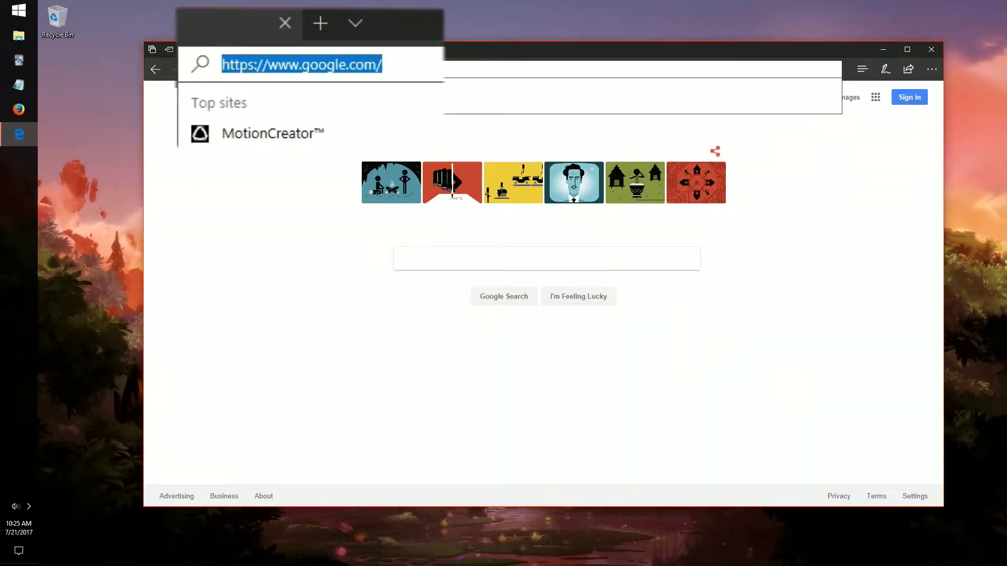
type("www.sixen")
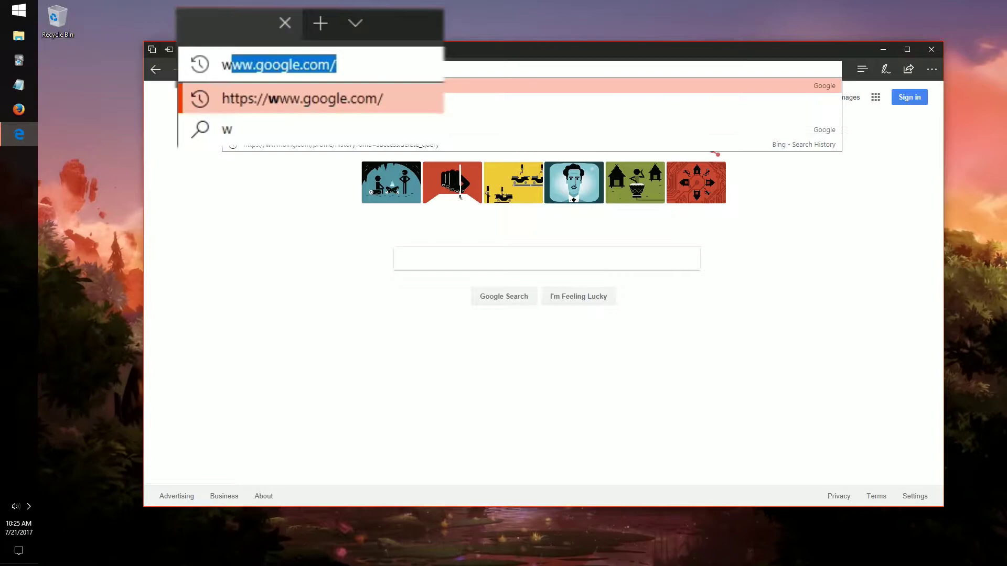
type("se.com/motioncrea")
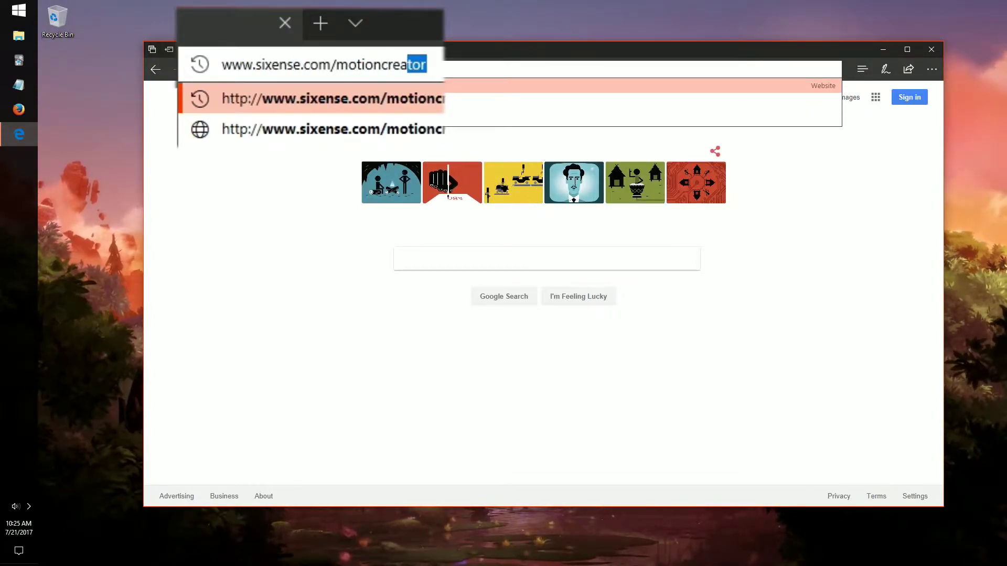
type("tor")
key("Return")
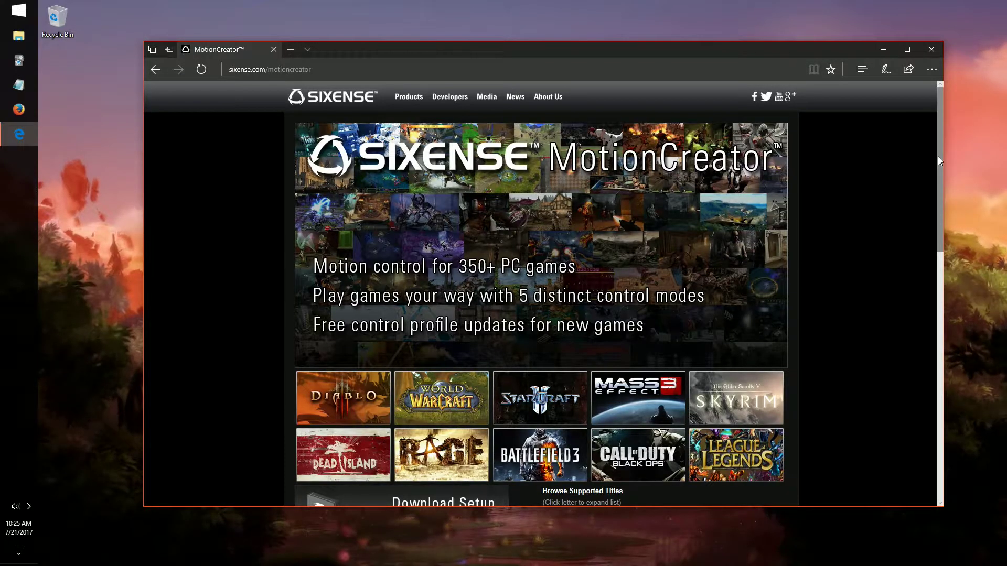
- Expand the A and B supported-title lists, then download and run the MotionCreator setup
left_click_drag(938, 158, 927, 266)
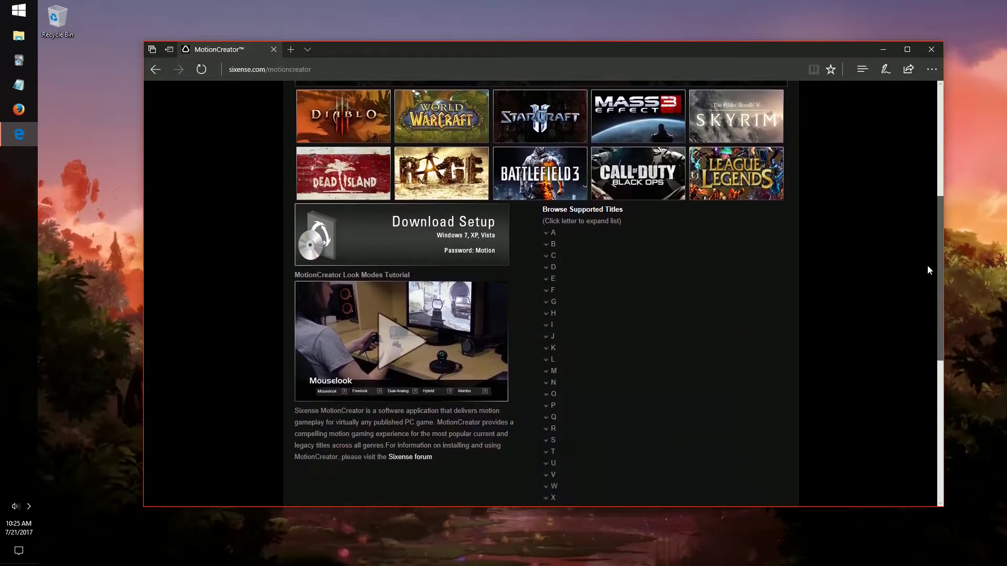
left_click(553, 232)
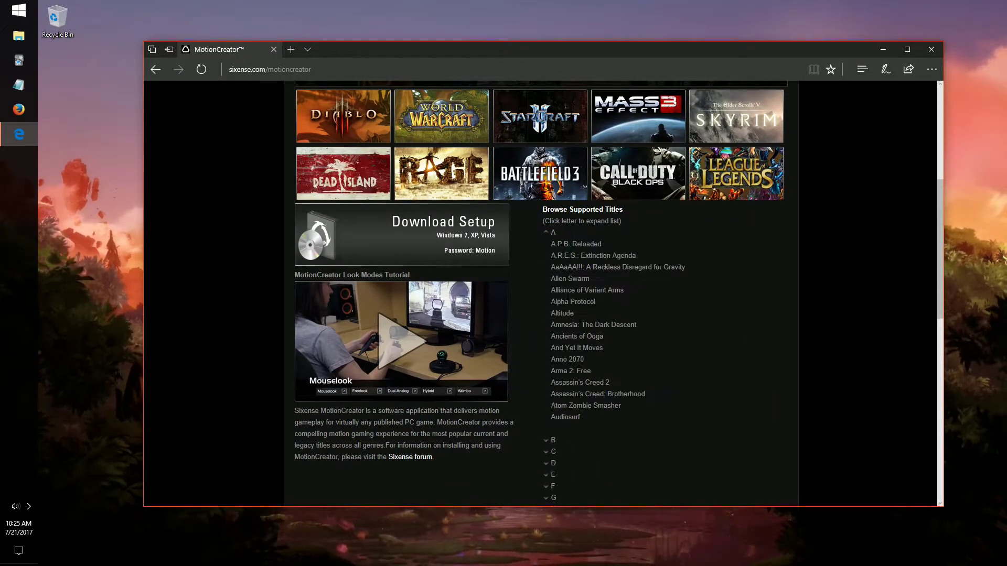
left_click(552, 438)
scroll(631, 424, "down", 1)
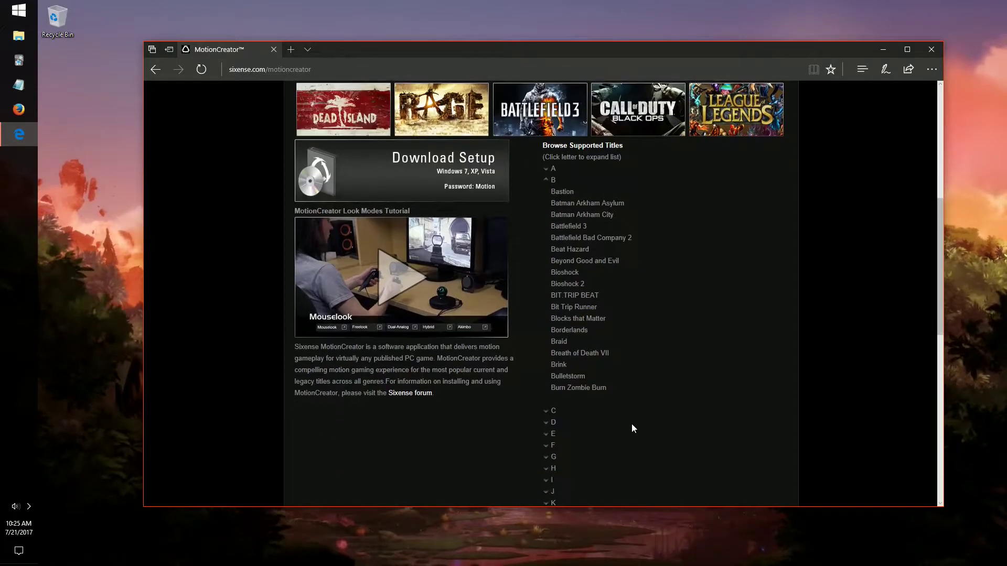
scroll(631, 423, "up", 2)
scroll(631, 424, "up", 1)
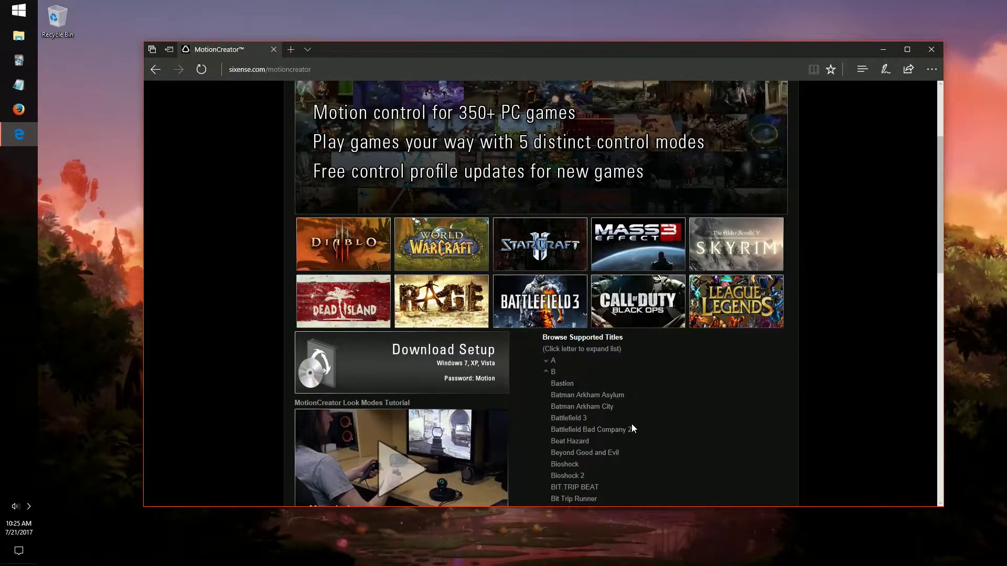
left_click(401, 368)
left_click(570, 486)
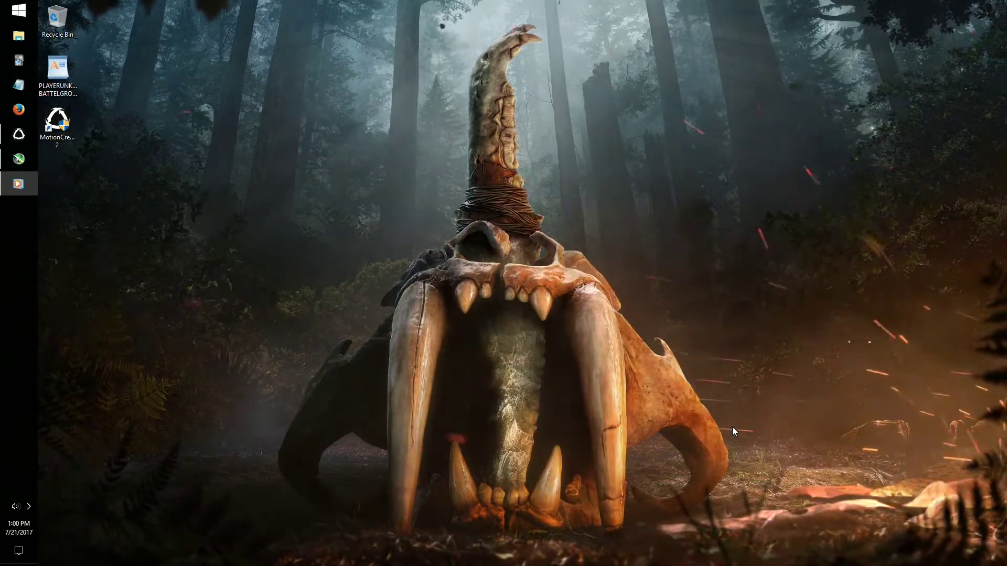
- Launch MotionCreator 2, scroll the game list, and view Doom 3's control bindings
left_click(29, 139)
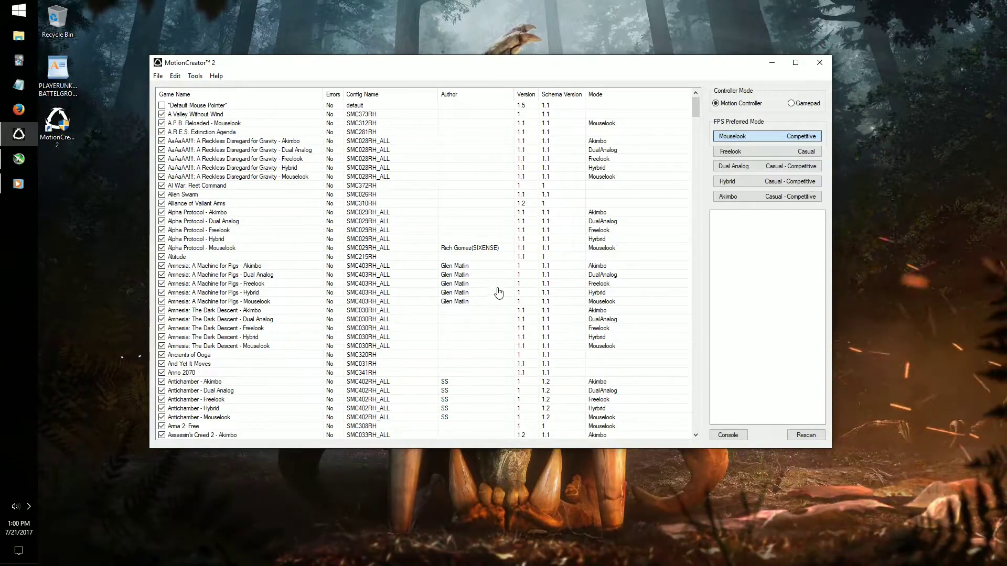
left_click_drag(697, 108, 715, 215)
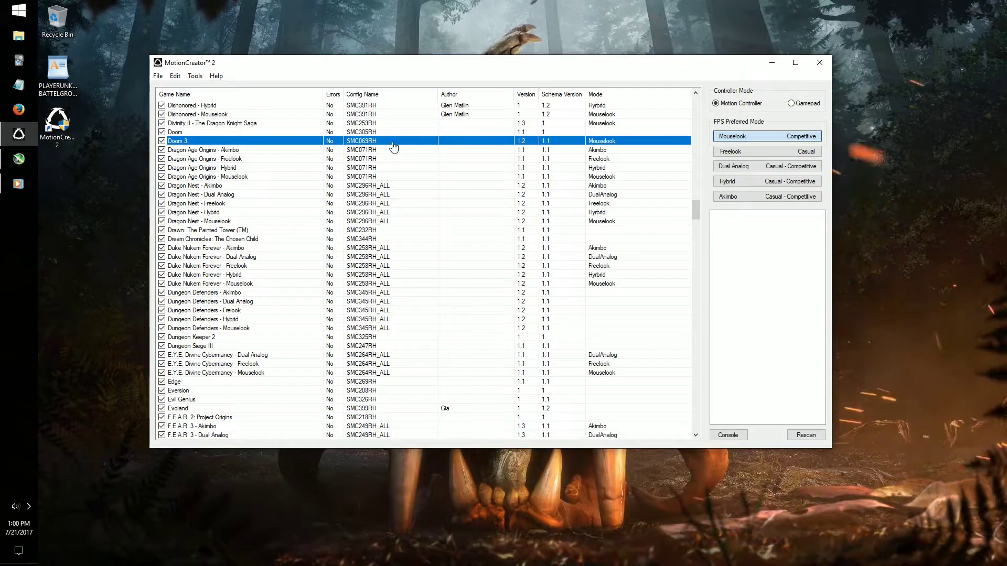
double_click(307, 144)
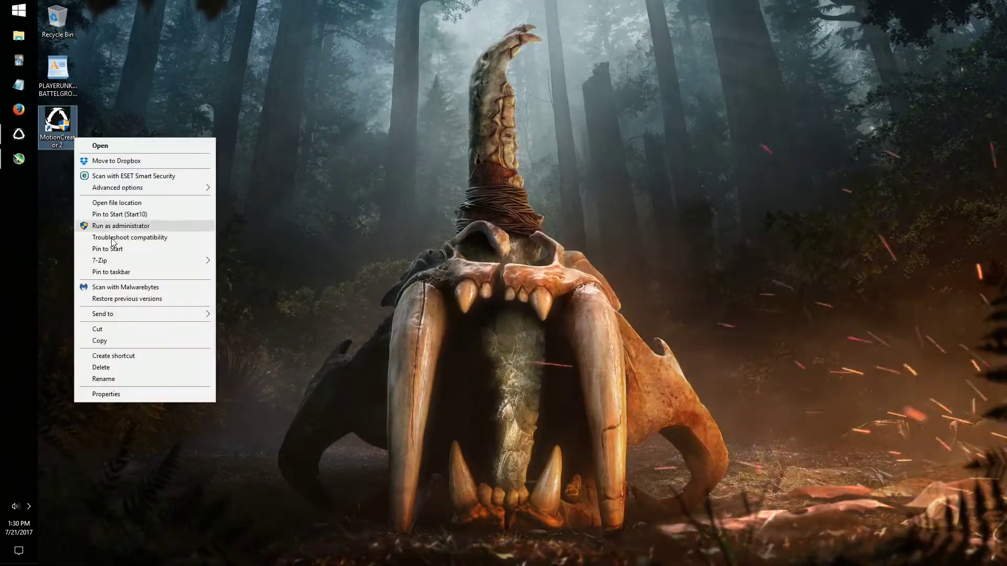
- Enable 'Run this program as an administrator' in the MotionCreator 2 shortcut's Compatibility properties
left_click(131, 393)
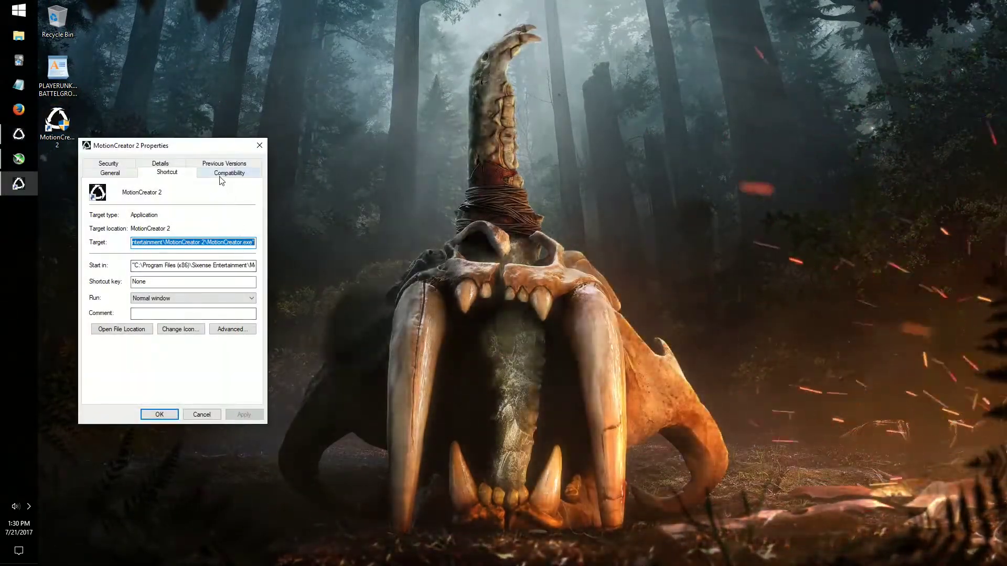
left_click(220, 175)
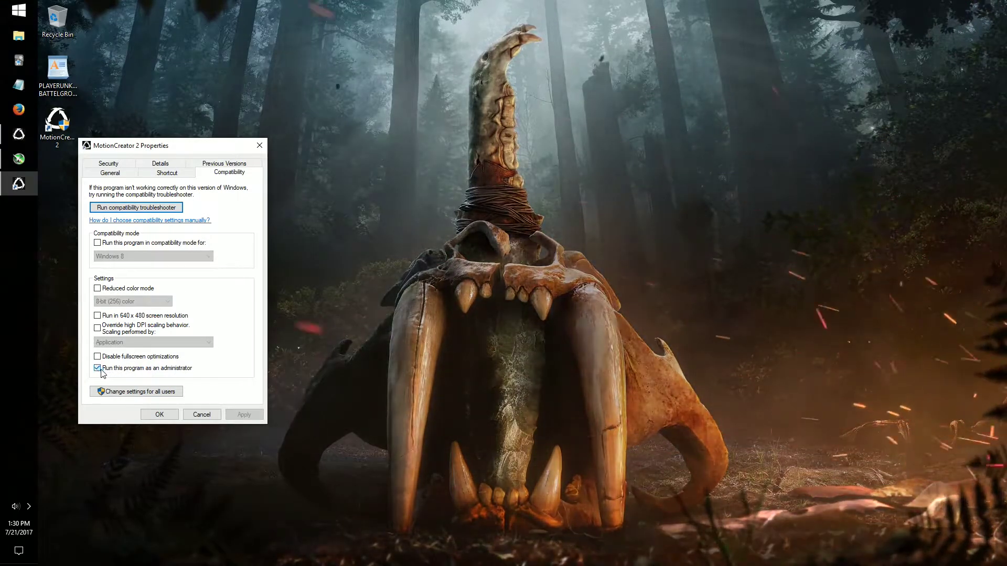
left_click(159, 415)
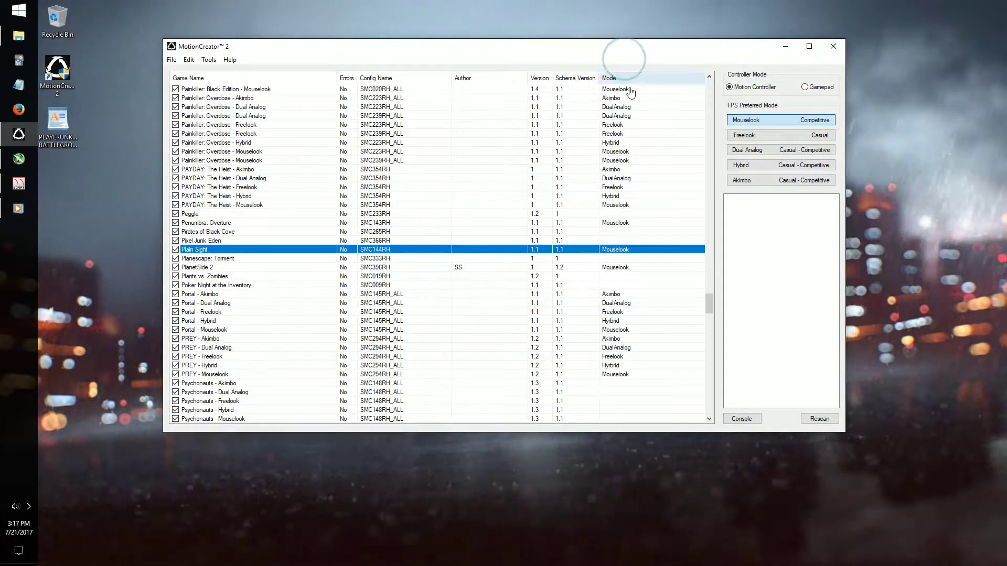
- Select the PLAYERUNKNOWN'S BATTLEGROUNDS .mce file on the desktop and open Documents > Sixense Entertainment
scroll(496, 231, "up", 1)
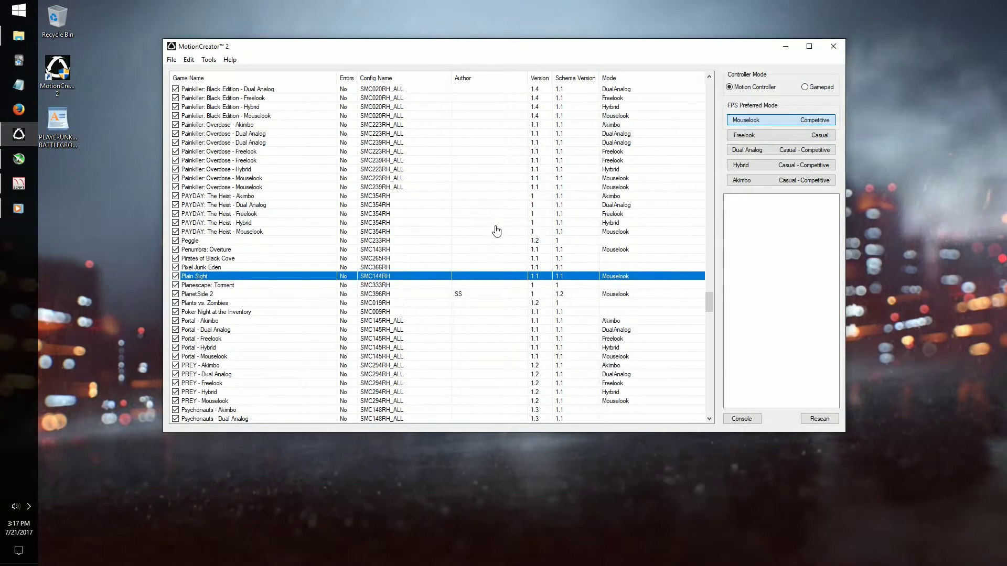
scroll(497, 231, "down", 3)
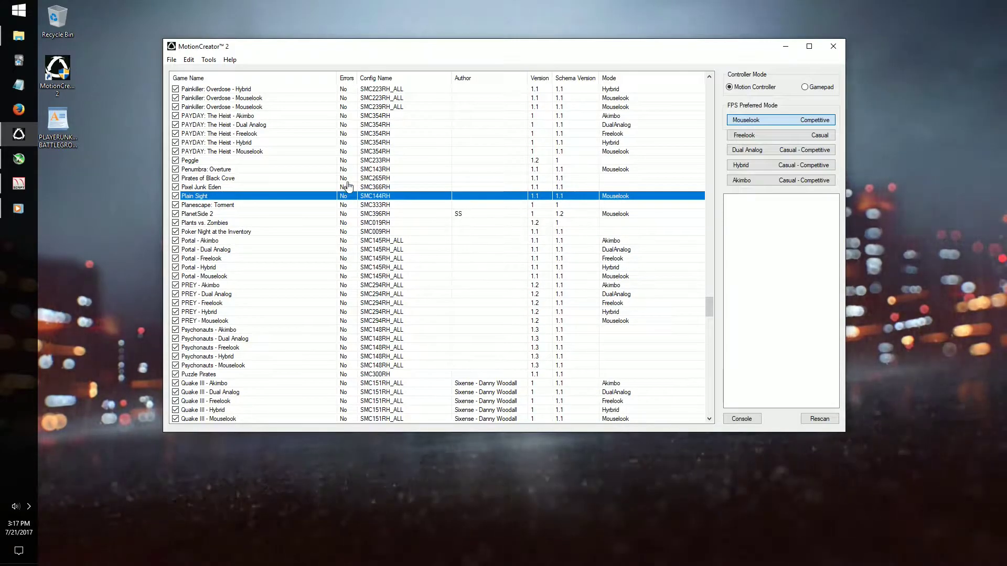
left_click(65, 143)
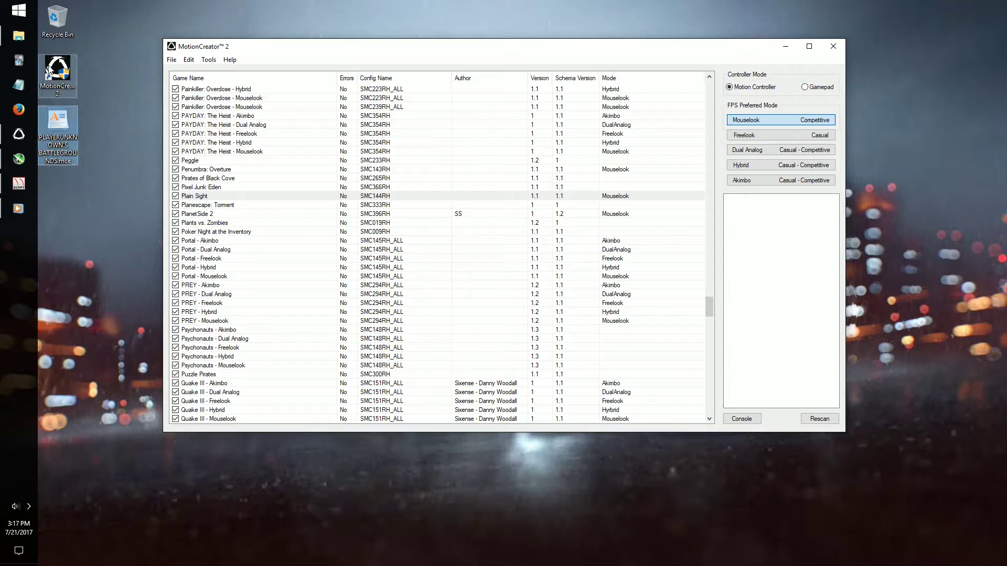
left_click(18, 37)
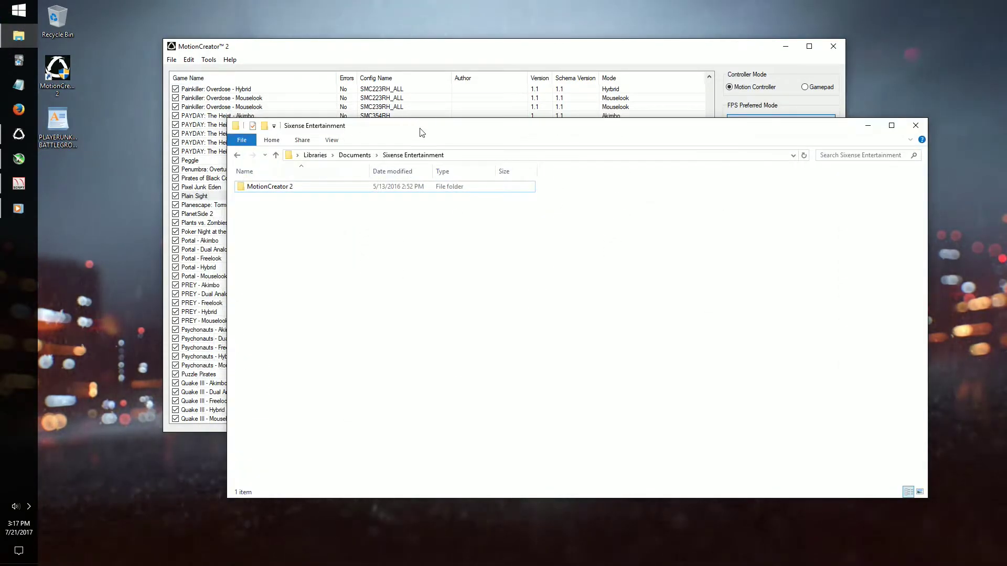
- Open MotionCreator 2 > configs and drag the PLAYERUNKNOWN'S BATTLEGROUNDS .mce profile from the desktop into it
left_click_drag(422, 132, 416, 134)
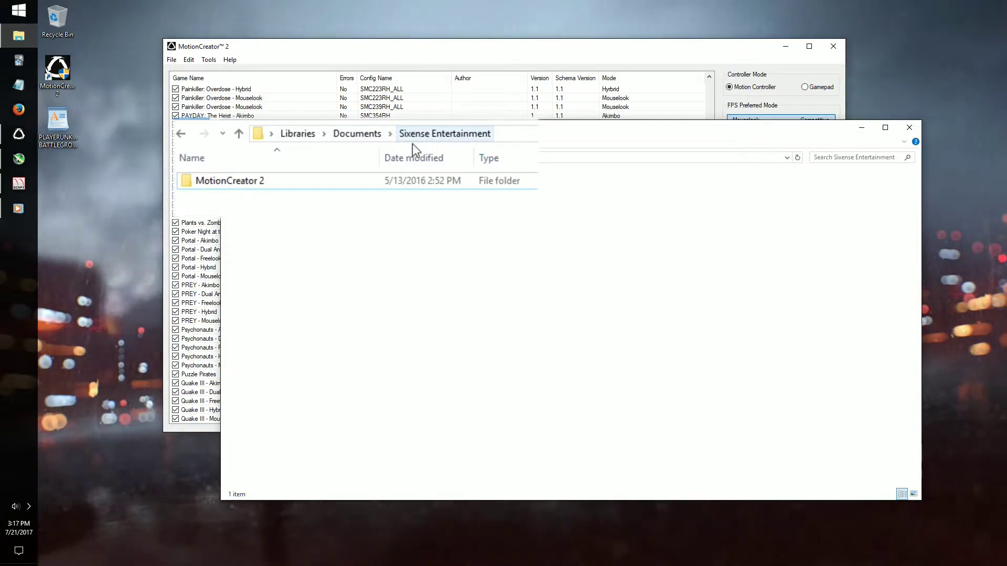
double_click(248, 181)
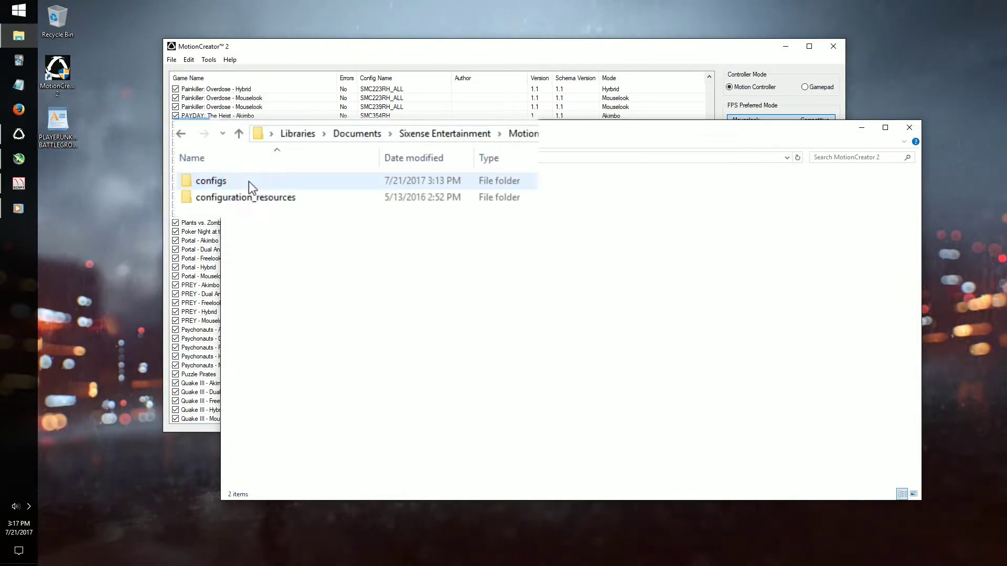
double_click(208, 183)
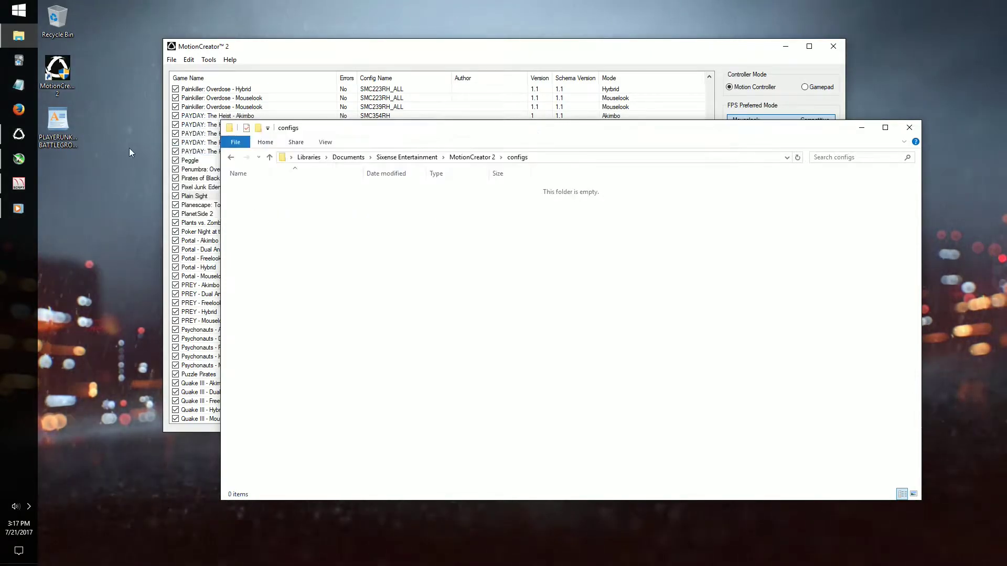
mouse_move(58, 123)
left_mouse_down()
mouse_move(207, 219)
mouse_move(288, 245)
left_mouse_up()
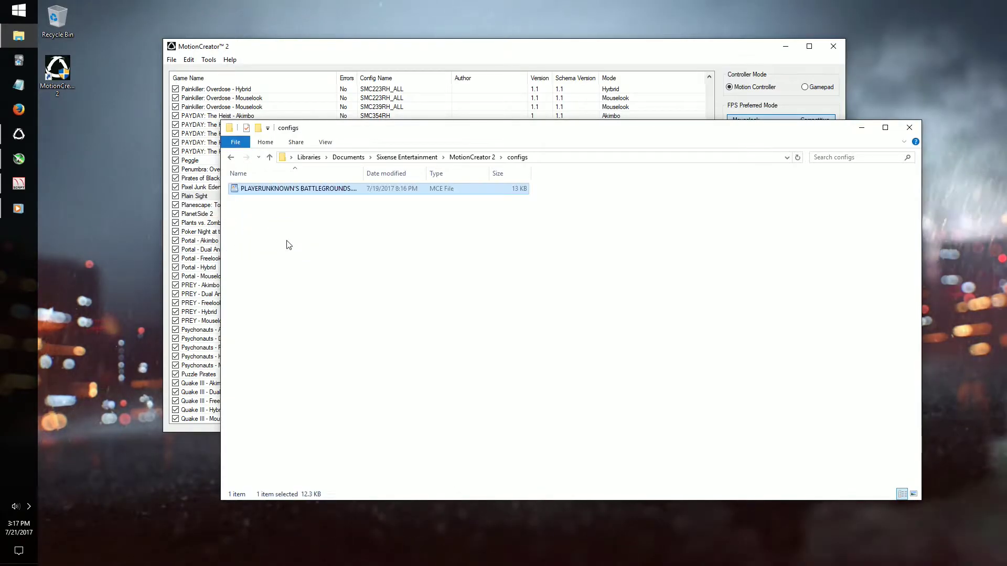
- Rescan MotionCreator 2's profiles and select the new PLAYERUNKNOWN'S BATTLEGROUNDS entry
left_click(460, 56)
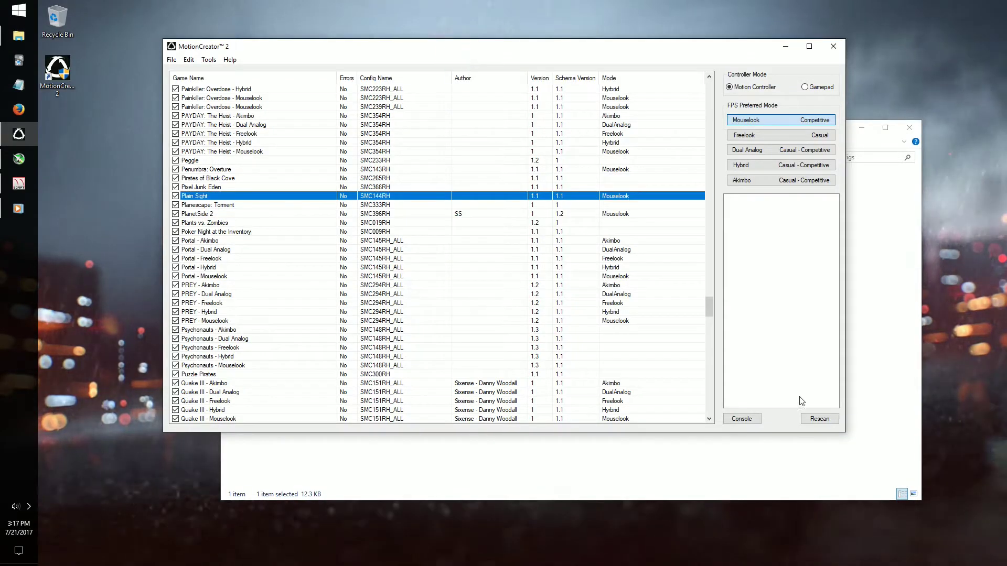
left_click(812, 420)
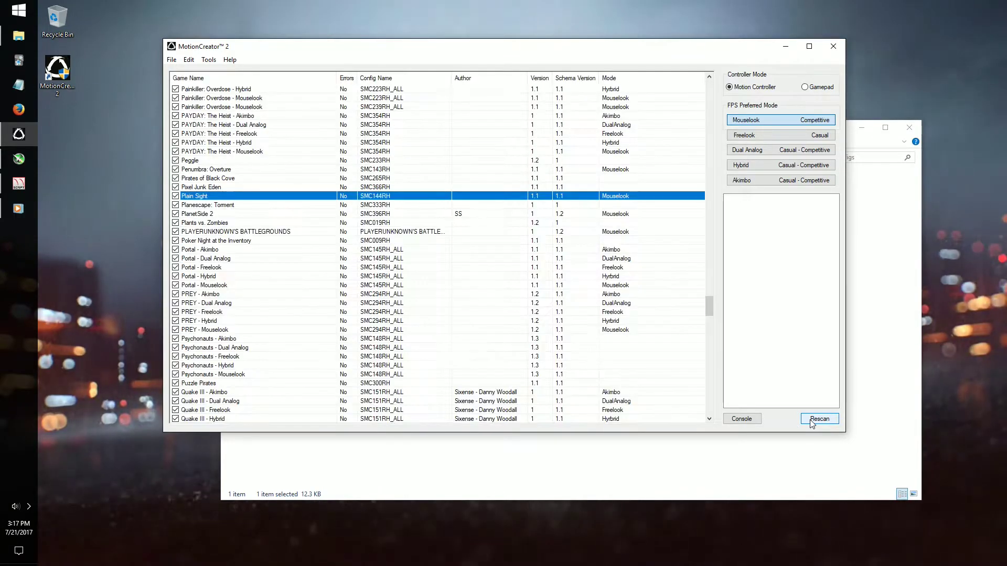
left_click(276, 233)
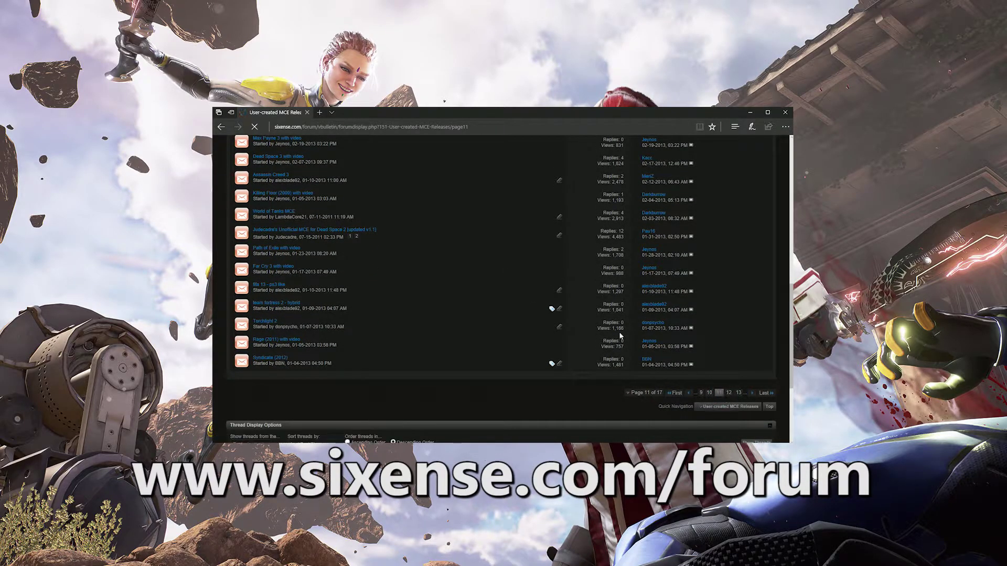
scroll(518, 320, "down", 5)
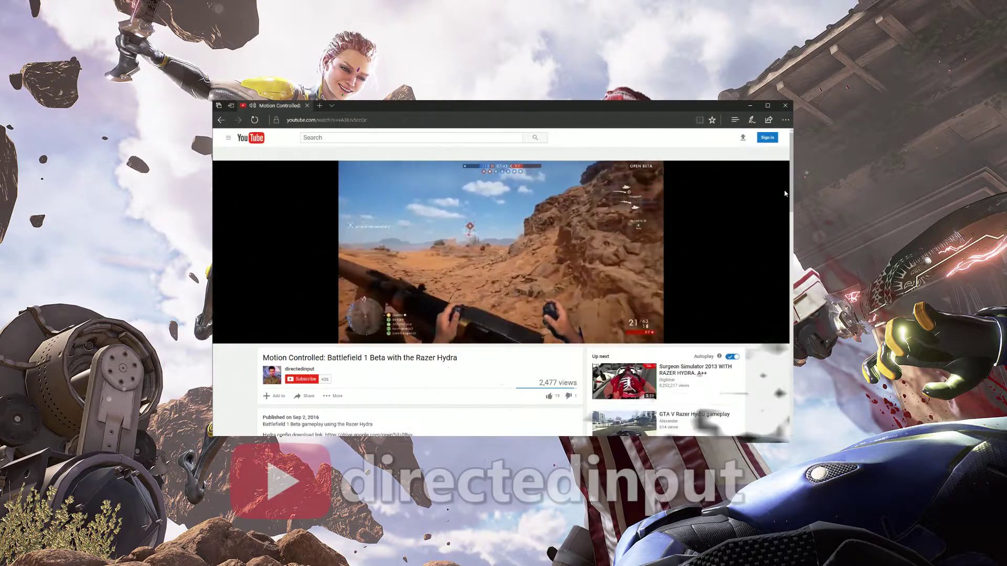
- Scroll the user-created MCE releases and expand the Battlefield 1 video's description to show its config link
scroll(785, 193, "down", 2)
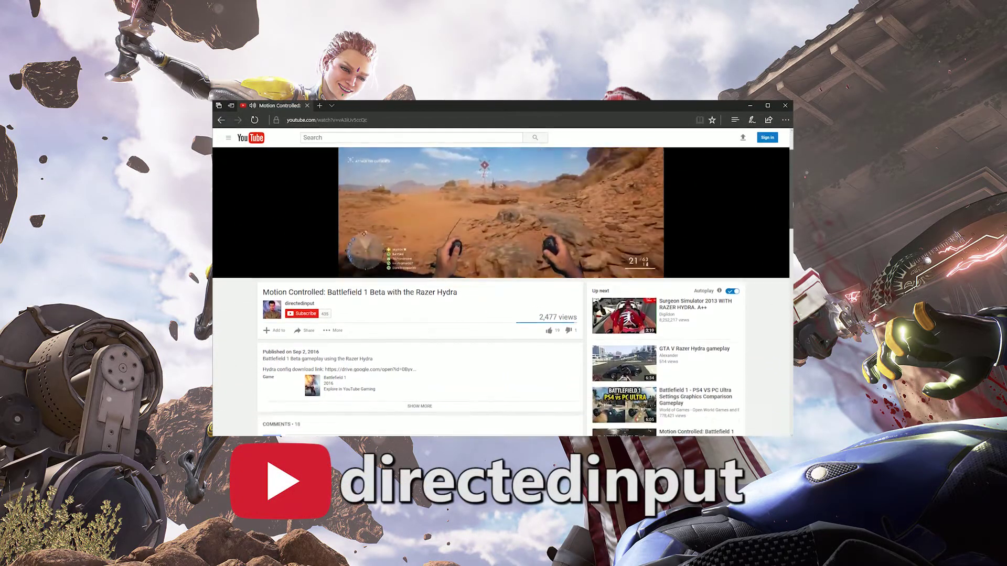
scroll(502, 292, "down", 2)
left_click(419, 338)
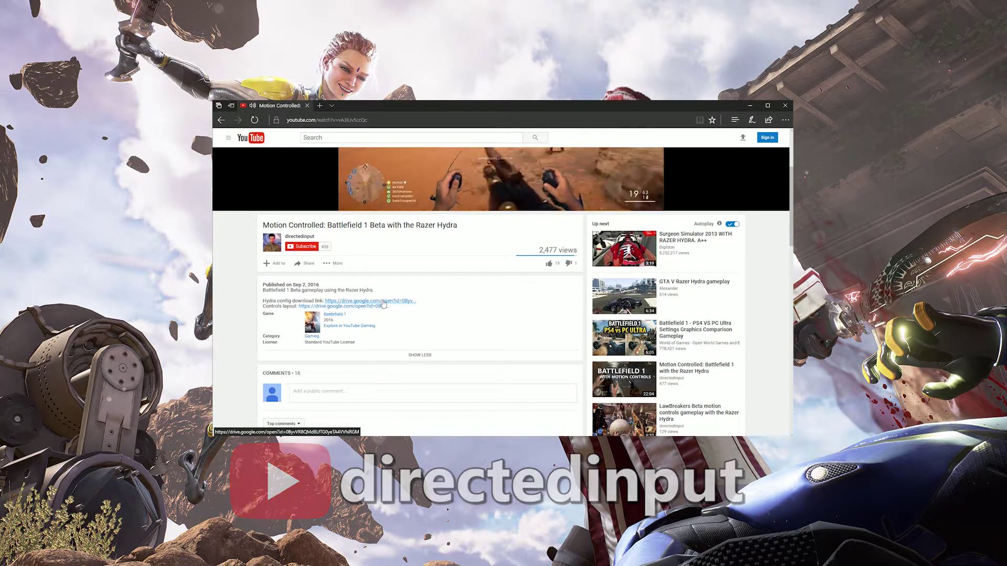